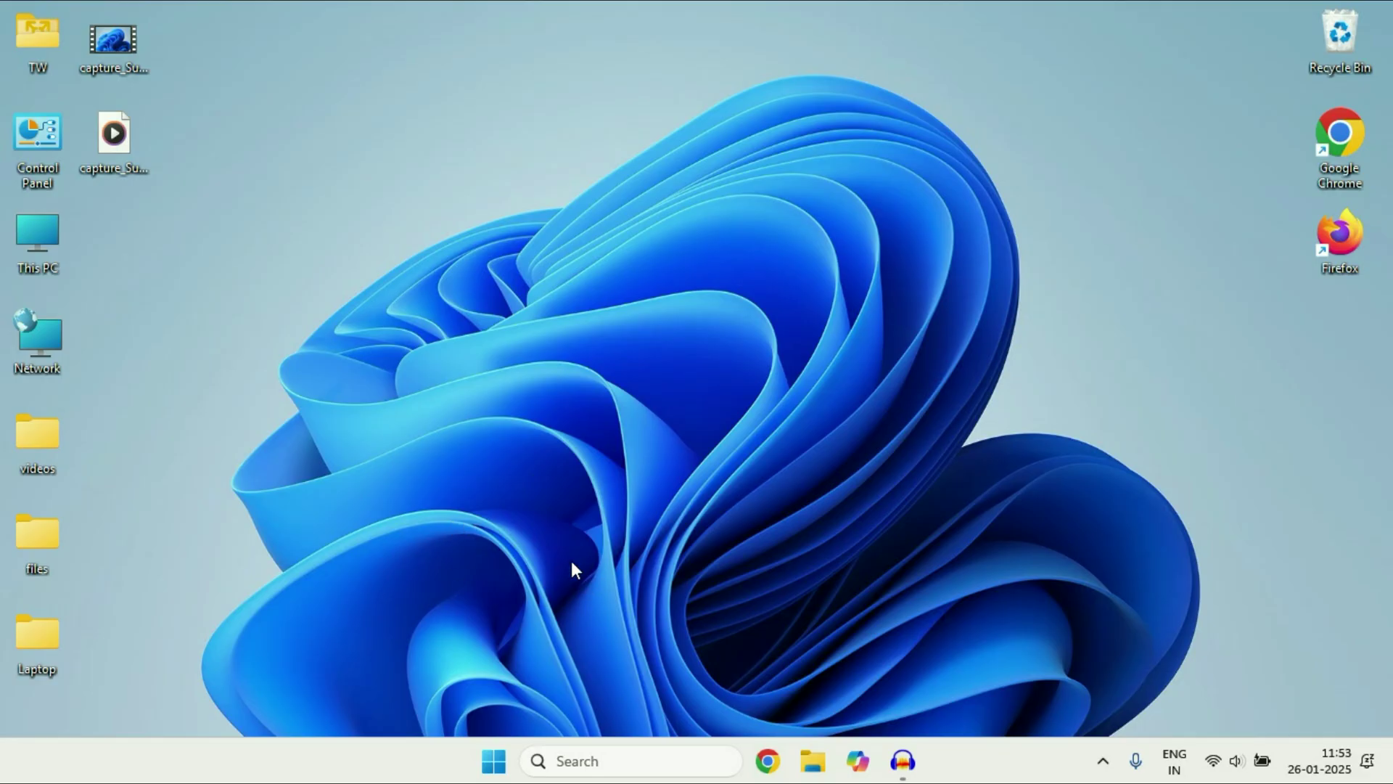
Open the Start button's quick-link menu of system tools
{"action": "right_click", "coordinate": [494, 761]}
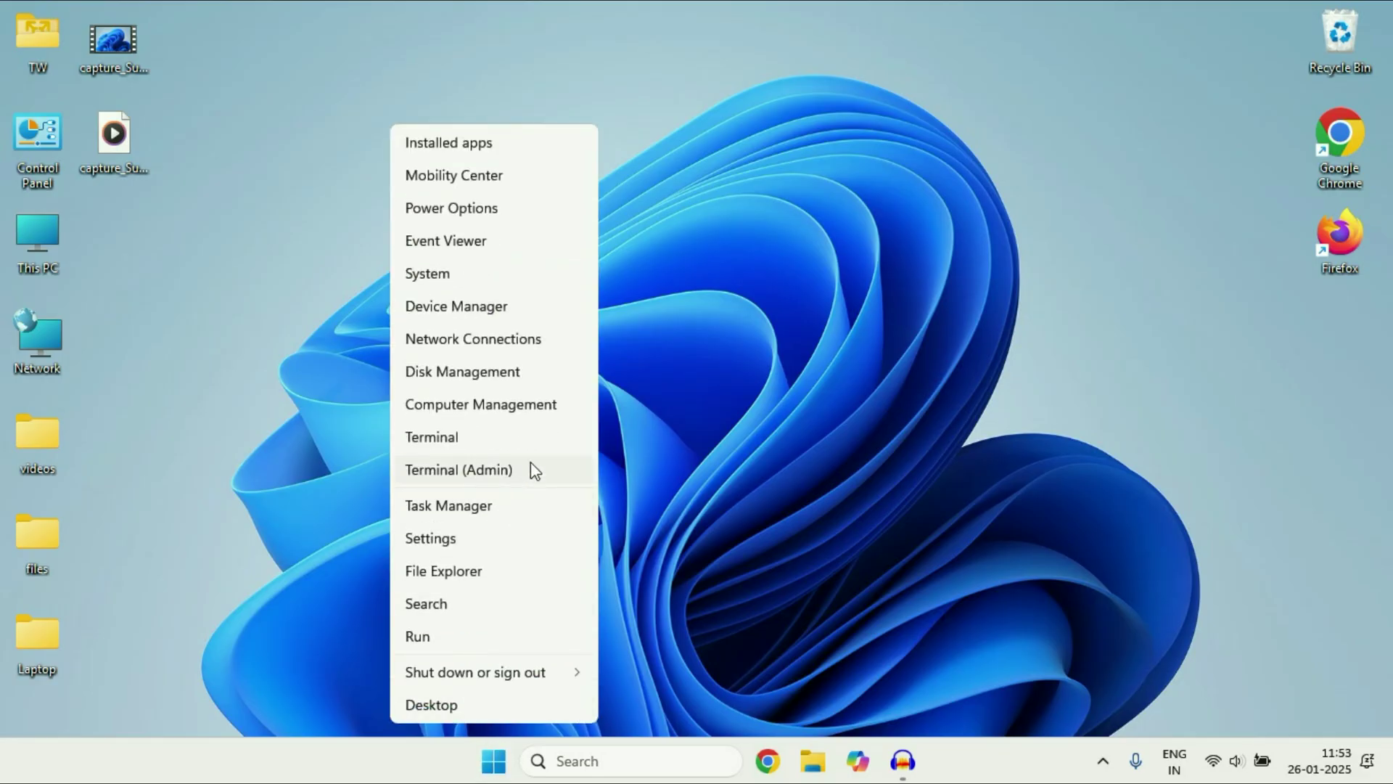
Launch Task Manager, end the Xbox (2) process, and close Task Manager
{"action": "left_click", "coordinate": [477, 502]}
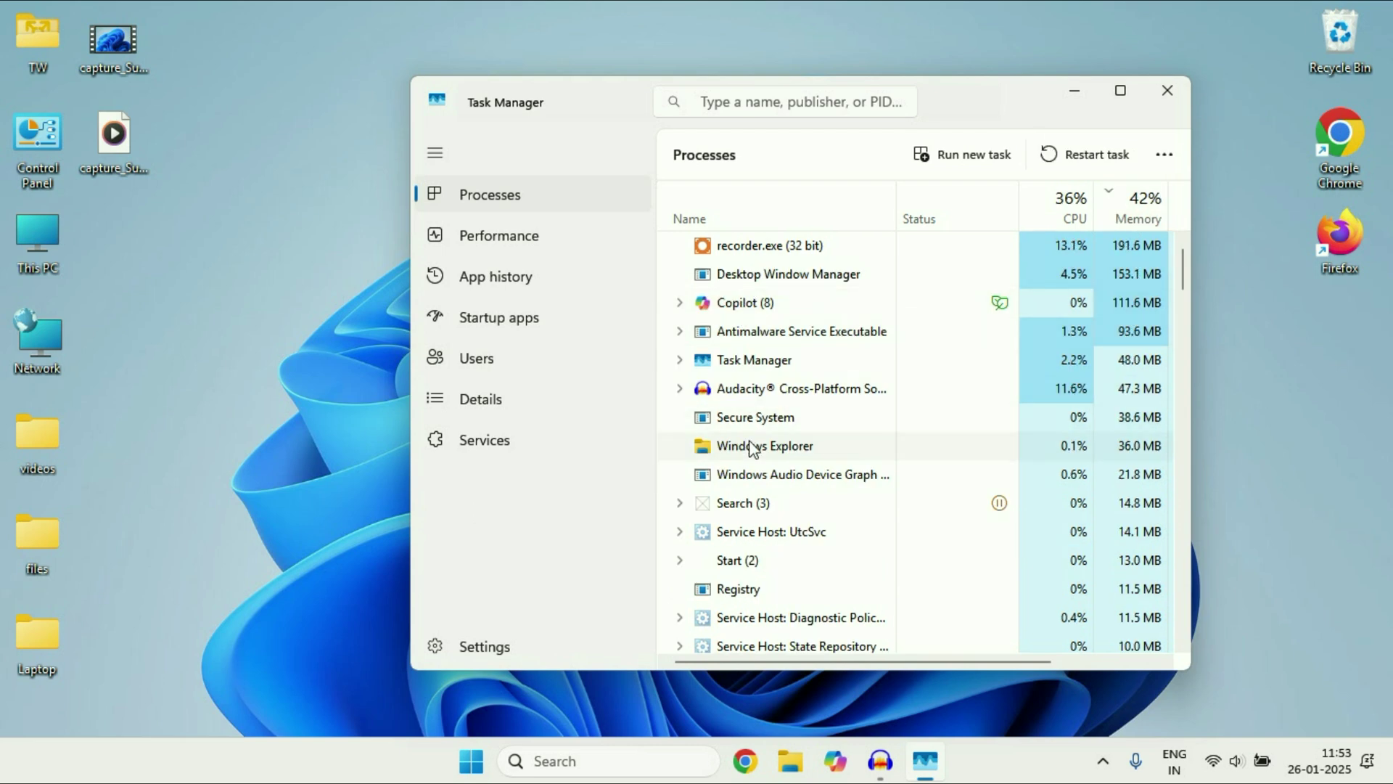
{"action": "scroll", "coordinate": [751, 447], "scroll_direction": "down", "scroll_amount": 2}
{"action": "scroll", "coordinate": [751, 448], "scroll_direction": "down", "scroll_amount": 2}
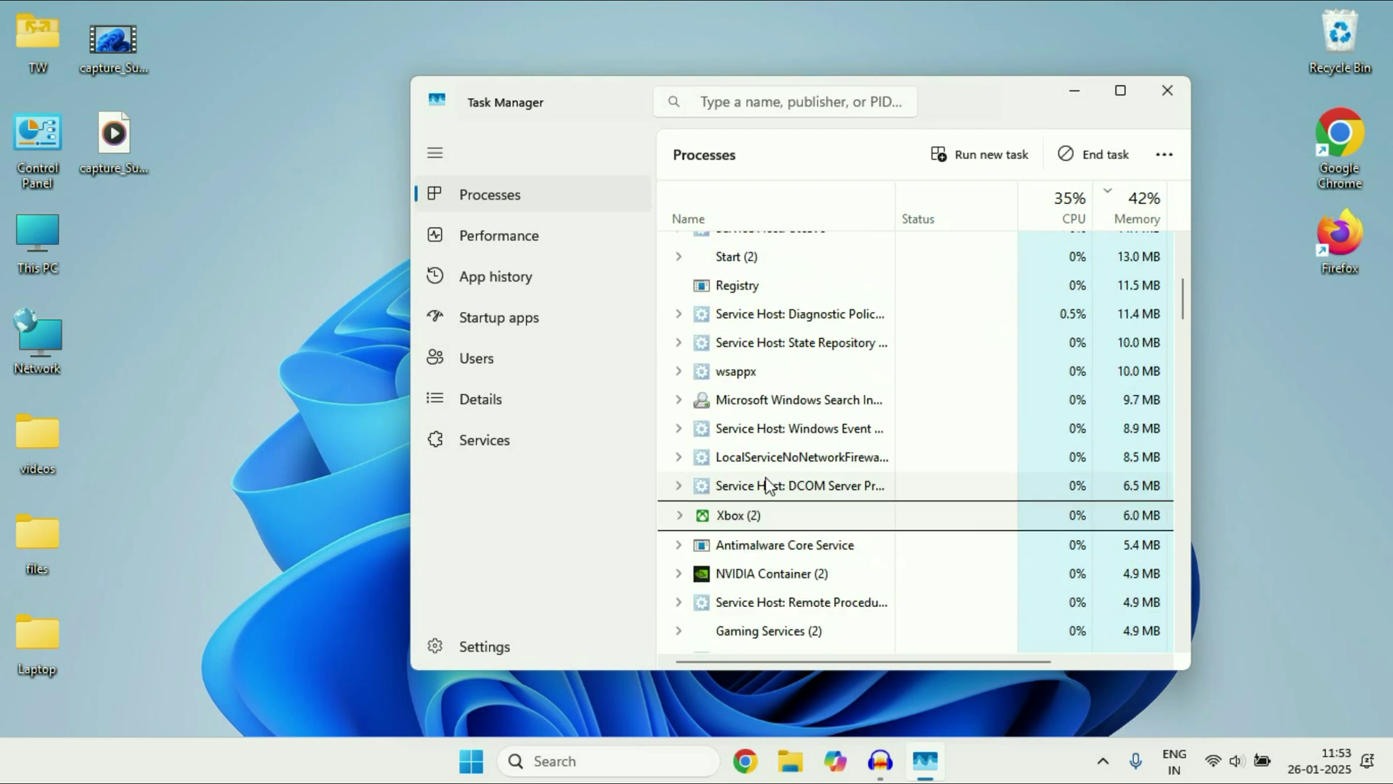
{"action": "right_click", "coordinate": [757, 517]}
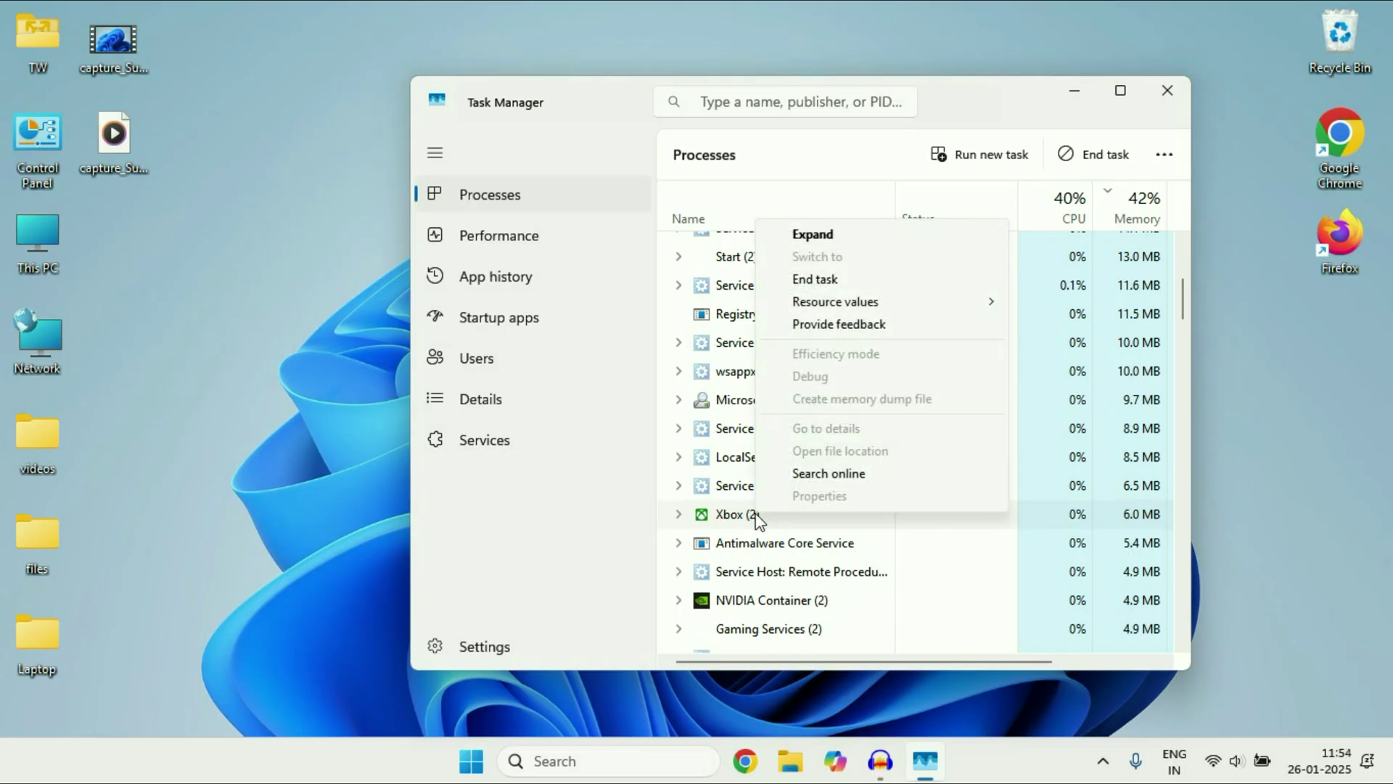
{"action": "left_click", "coordinate": [815, 279]}
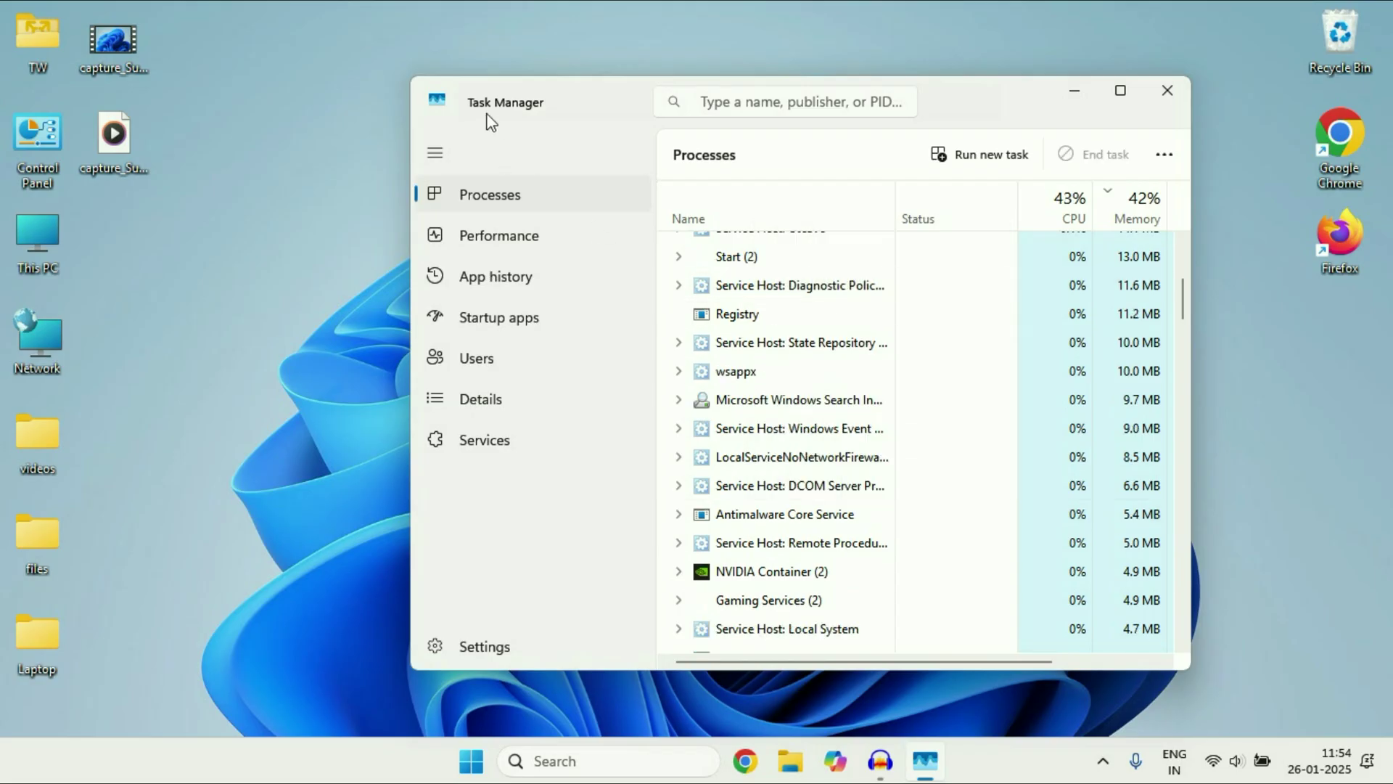
{"action": "left_click", "coordinate": [1167, 93]}
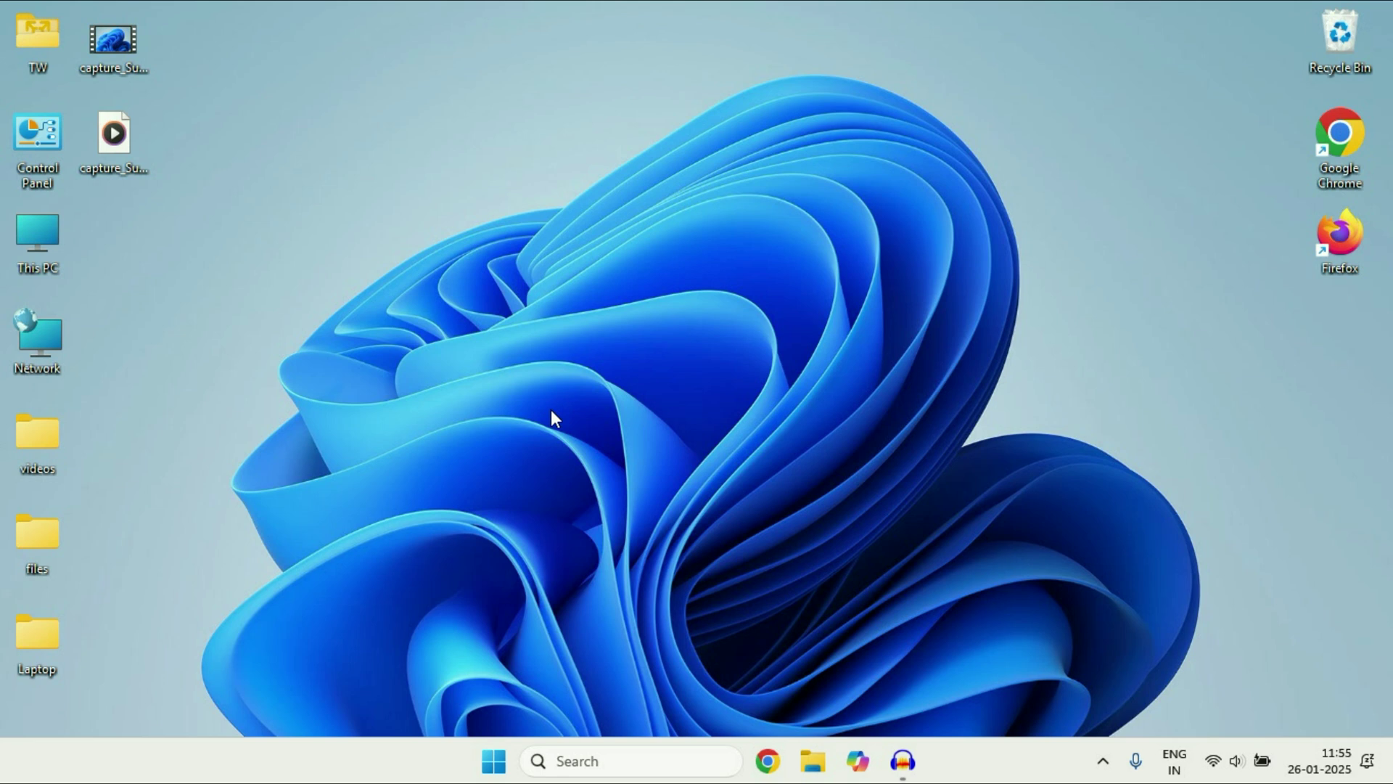
Search Windows for 'serv' and launch the Services console
{"action": "left_click", "coordinate": [599, 761]}
{"action": "type", "text": "services"}
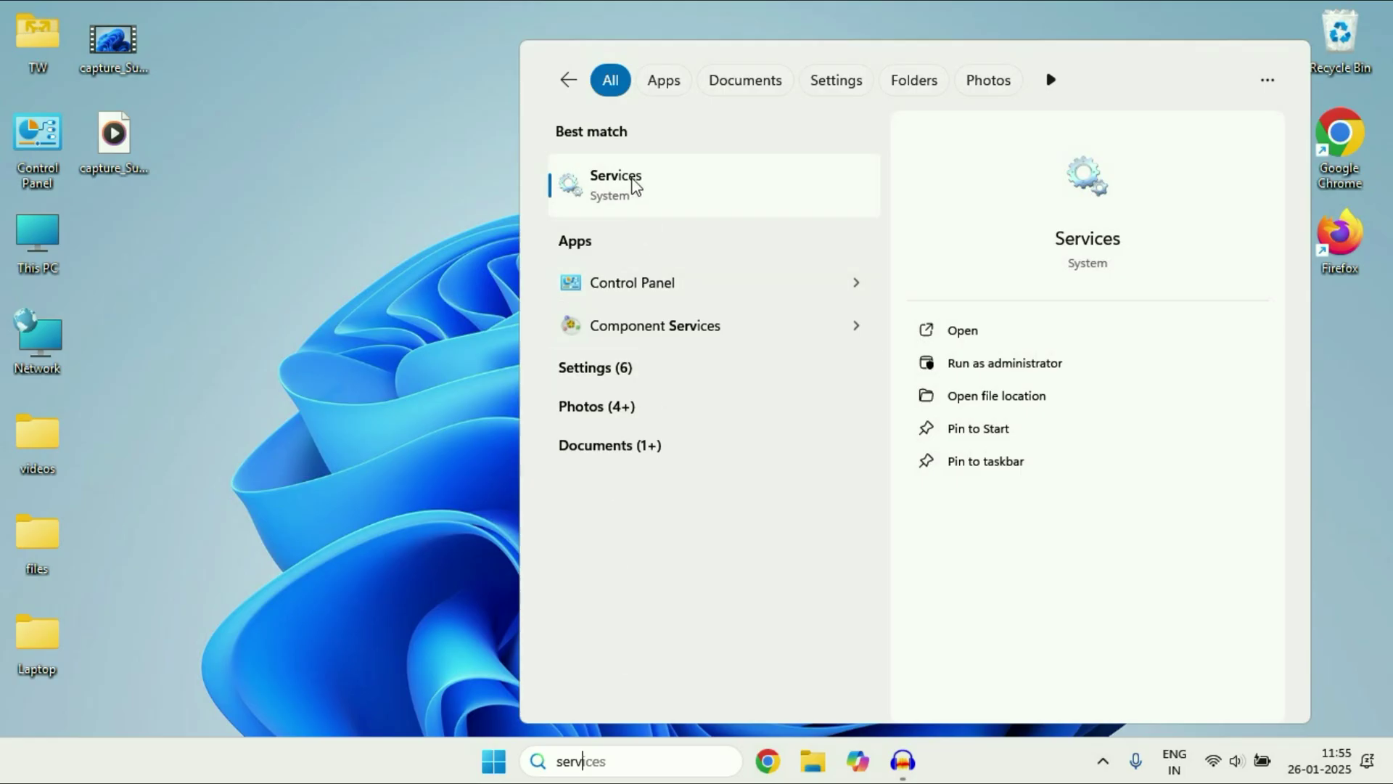
{"action": "left_click", "coordinate": [646, 181]}
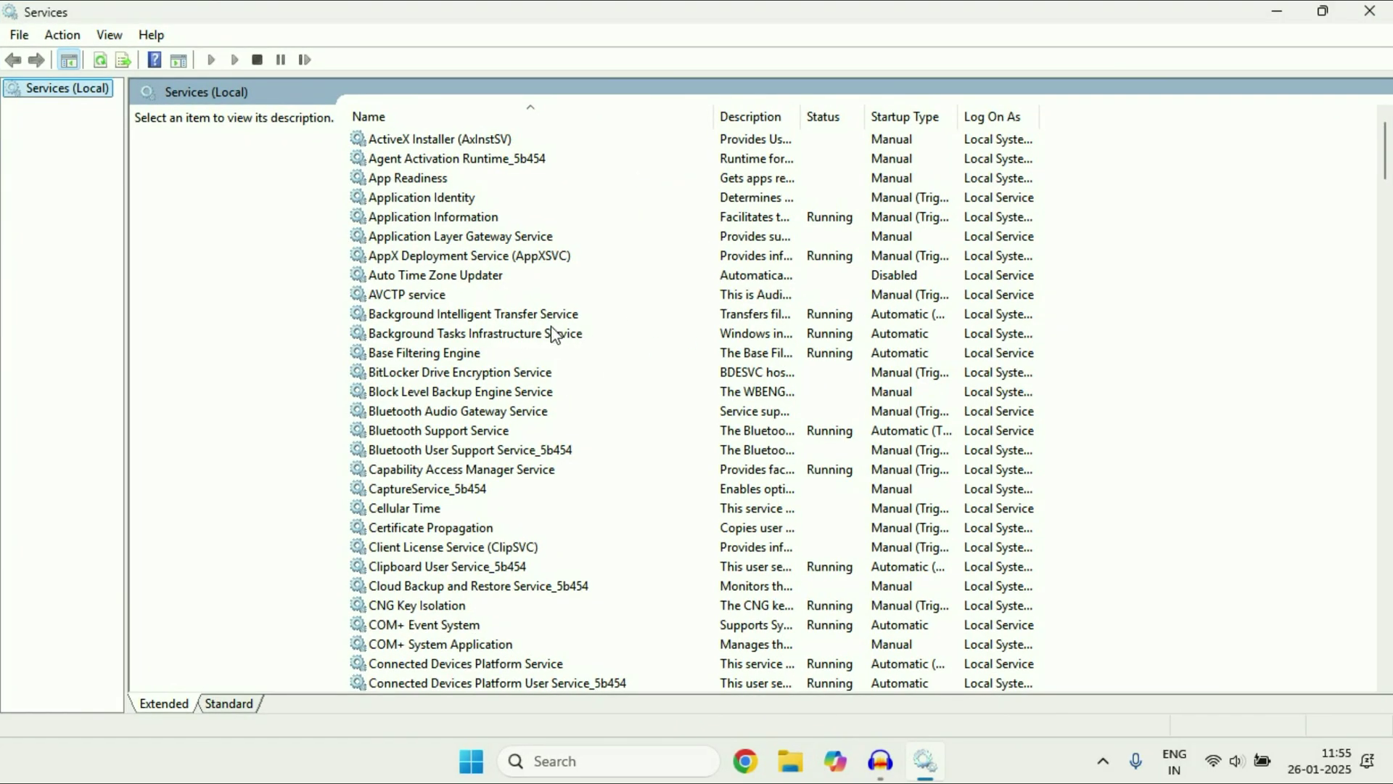
Jump to the G services and restart the first Gaming Services entry
{"action": "left_click", "coordinate": [533, 320]}
{"action": "key", "text": "g"}
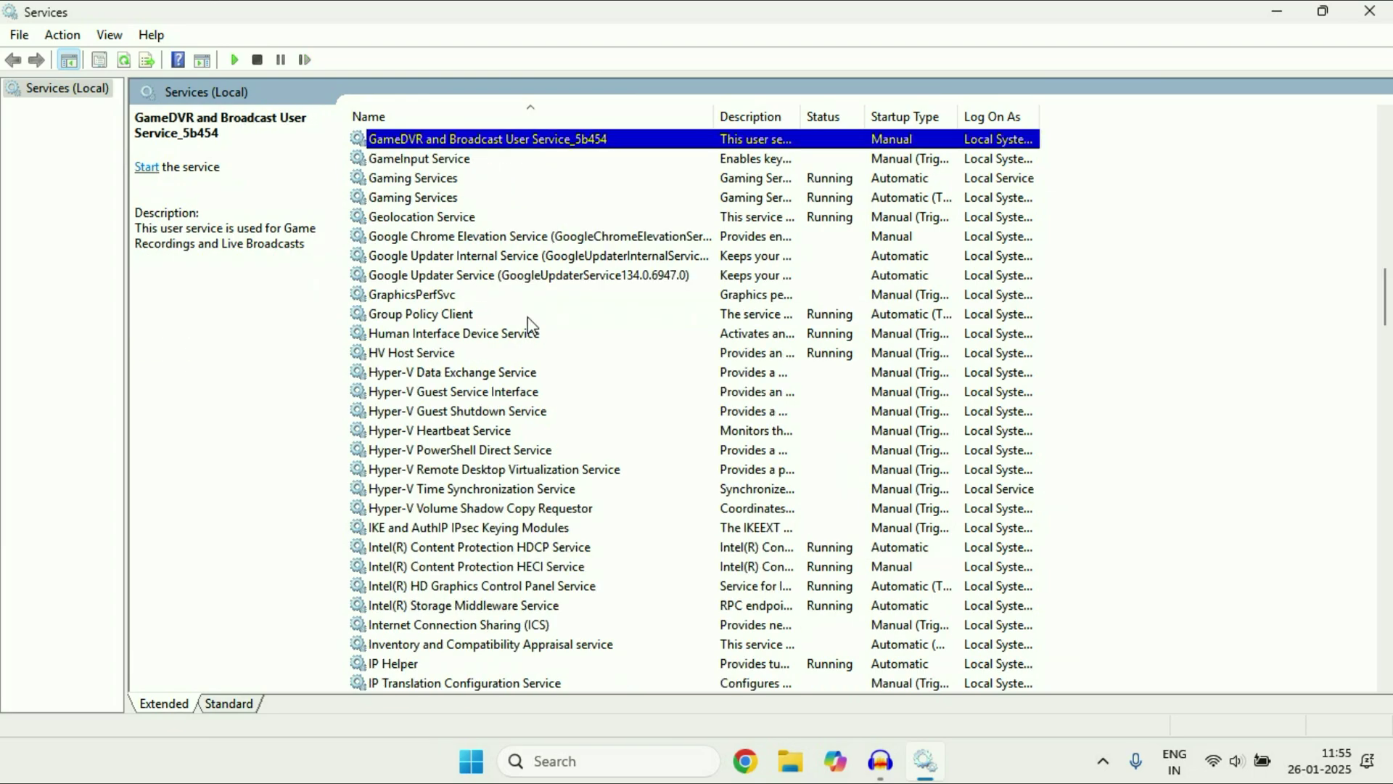
{"action": "left_click", "coordinate": [430, 198]}
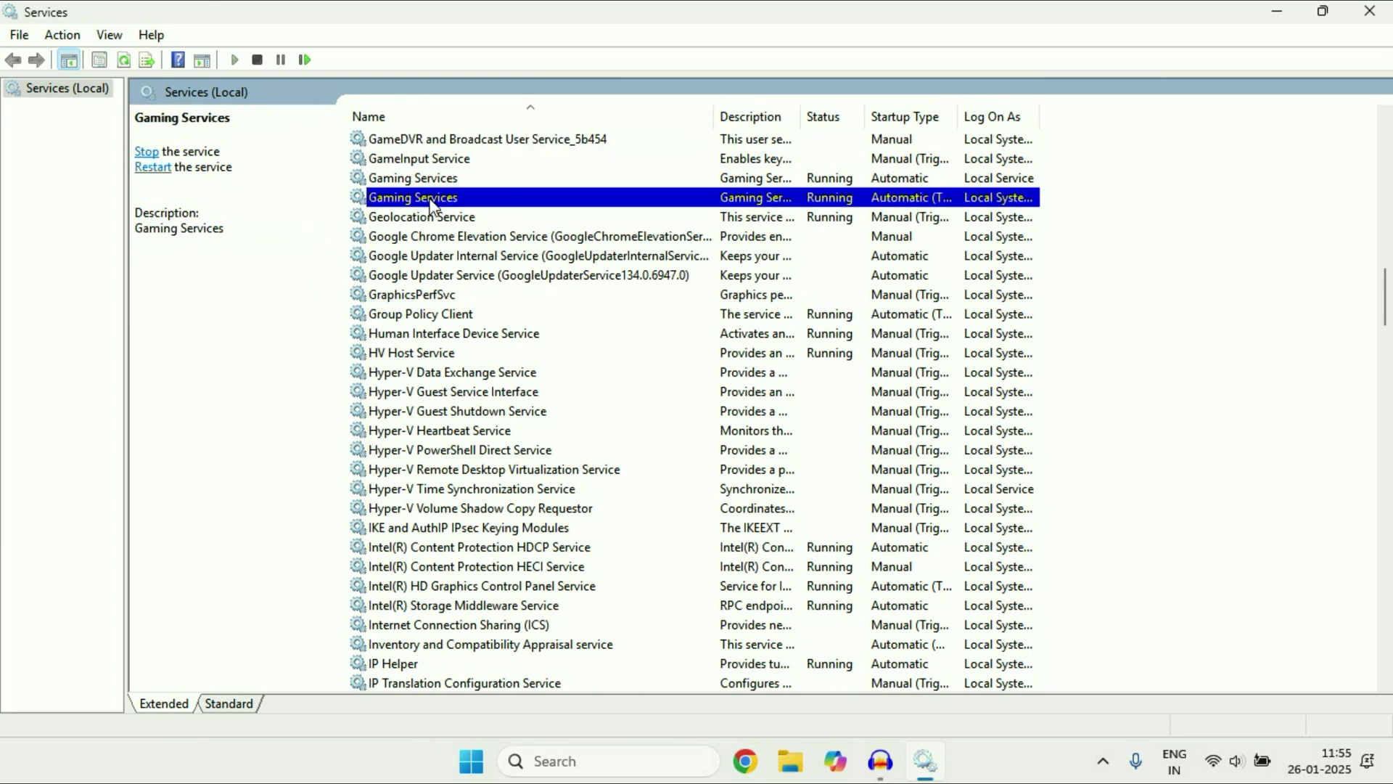
{"action": "left_click", "coordinate": [426, 179]}
{"action": "left_click", "coordinate": [438, 198]}
{"action": "left_click", "coordinate": [439, 183]}
{"action": "left_click", "coordinate": [440, 198]}
{"action": "left_click", "coordinate": [442, 180]}
{"action": "right_click", "coordinate": [476, 183]}
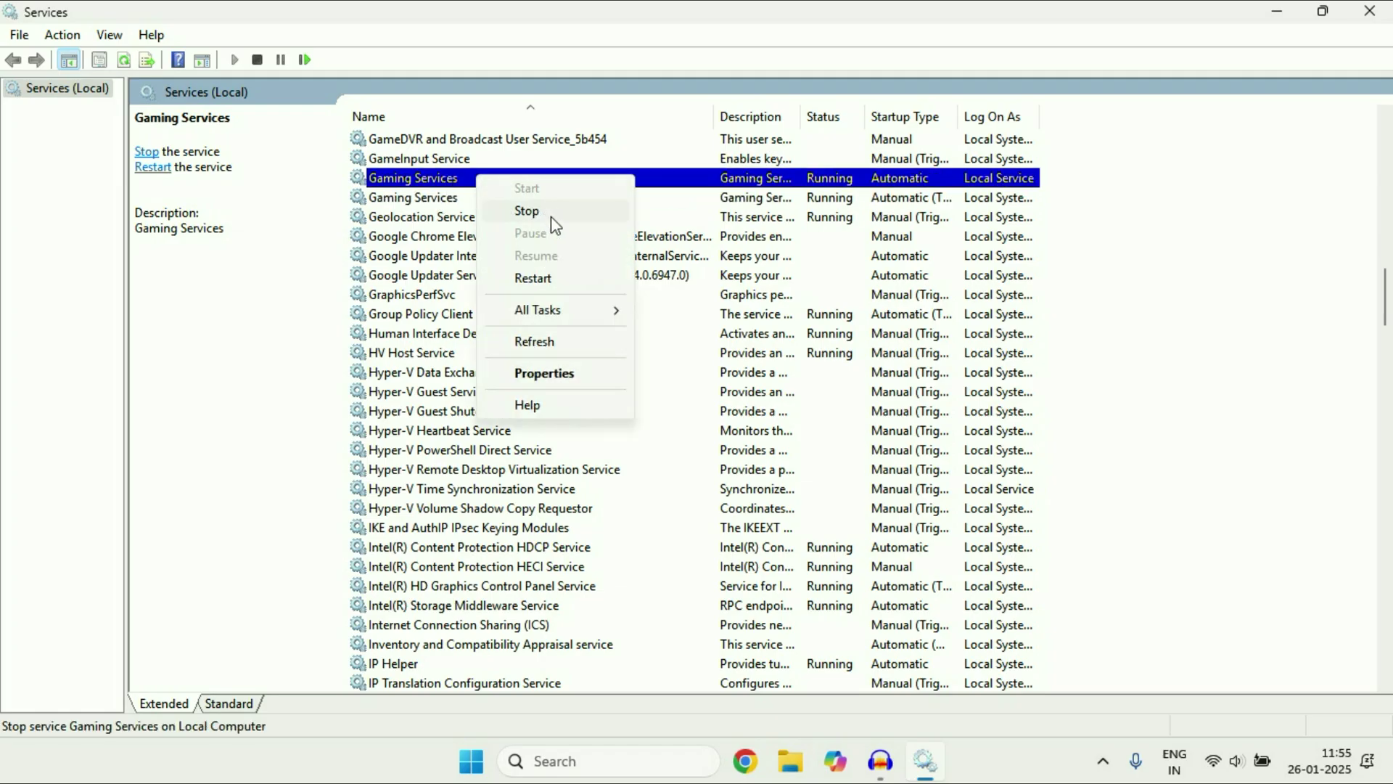
{"action": "left_click", "coordinate": [556, 277]}
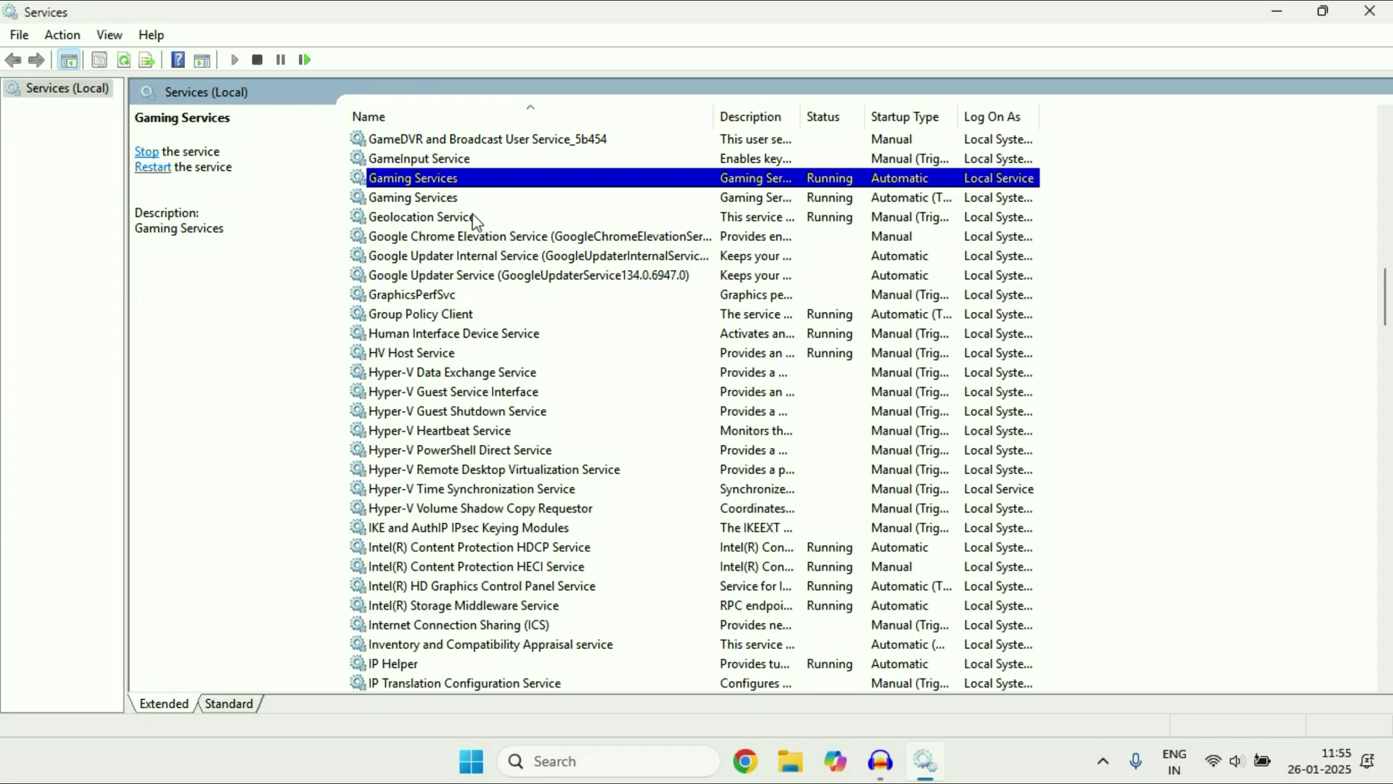
Restart the second Gaming Services entry as well
{"action": "left_click", "coordinate": [434, 200]}
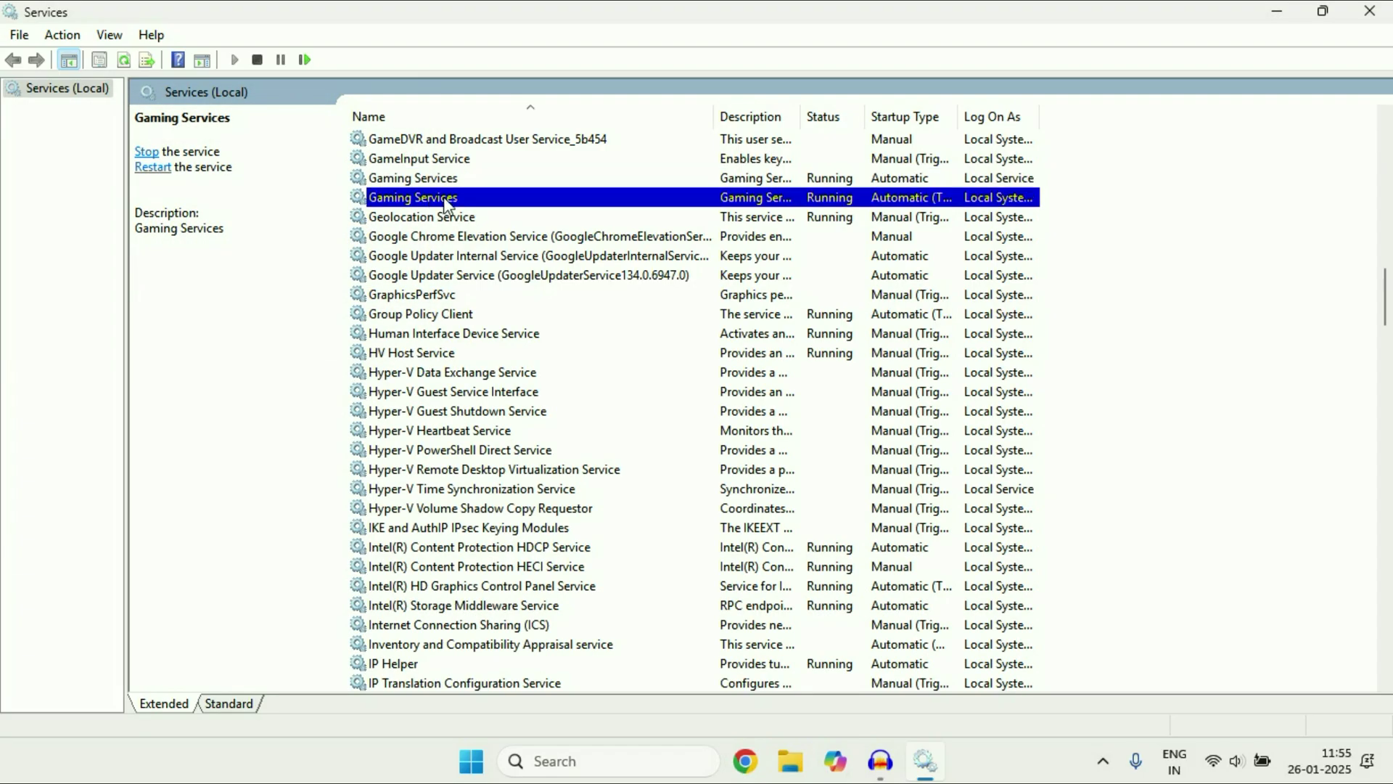
{"action": "right_click", "coordinate": [444, 198]}
{"action": "left_click", "coordinate": [532, 302]}
Close the Services console and bring up the Start menu's pinned apps
{"action": "left_click", "coordinate": [1369, 11]}
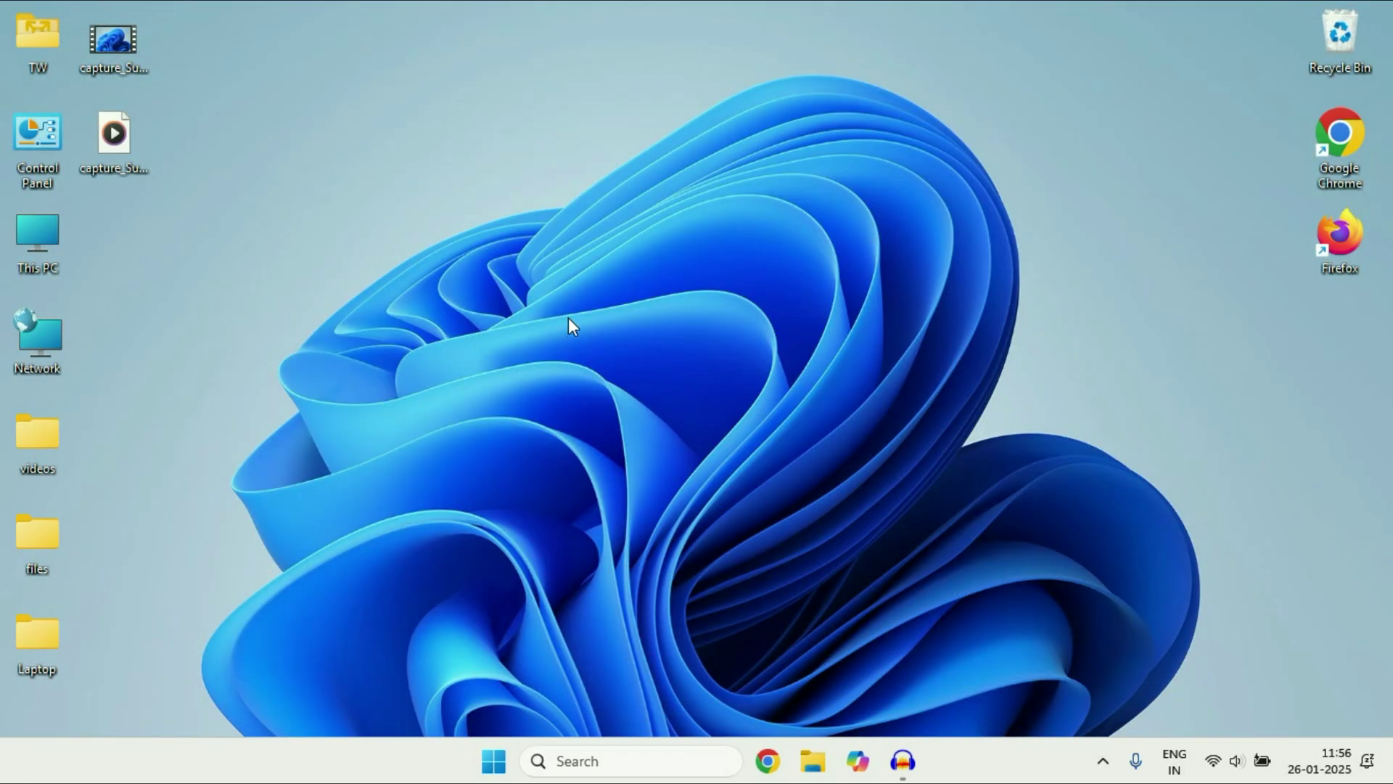
{"action": "left_click", "coordinate": [493, 761]}
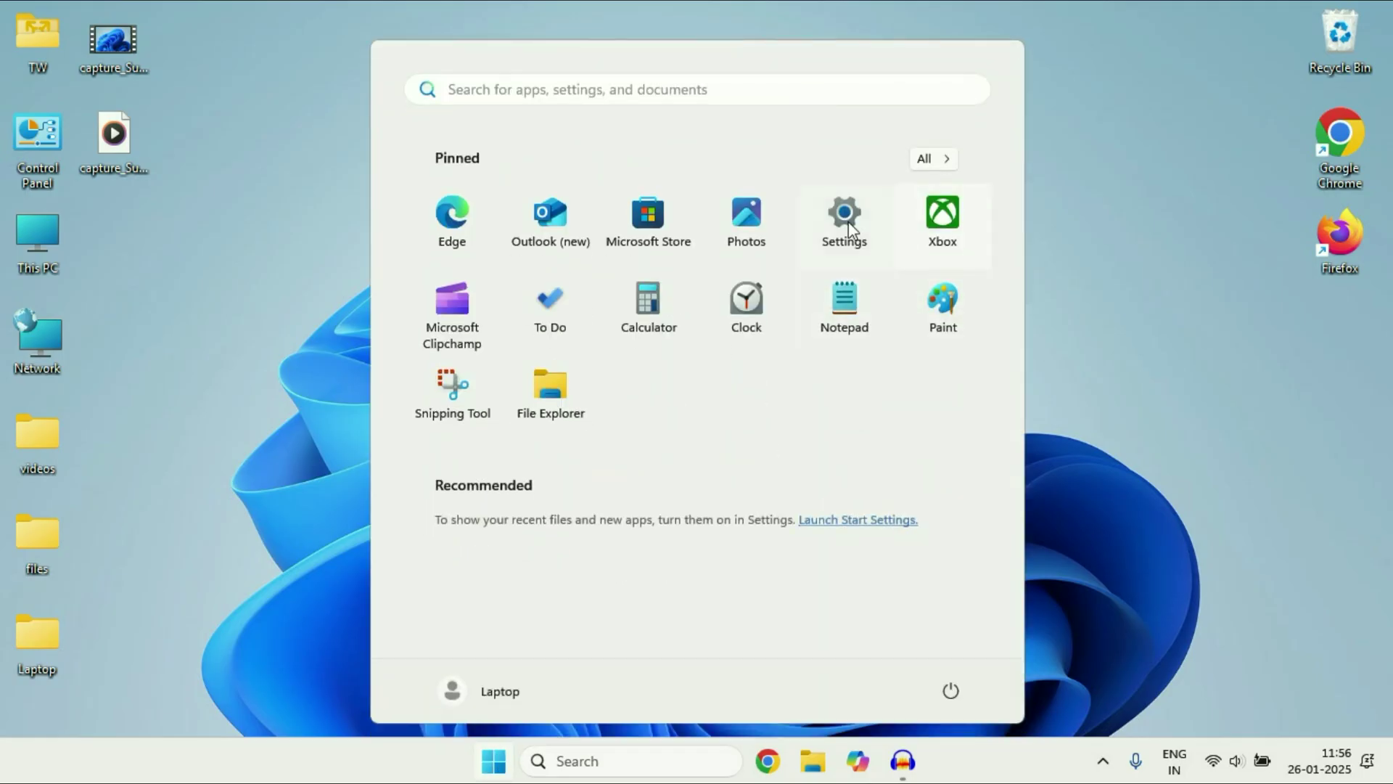
In Settings, go to Apps > Installed apps and open the Xbox app's '...' menu
{"action": "left_click", "coordinate": [846, 218]}
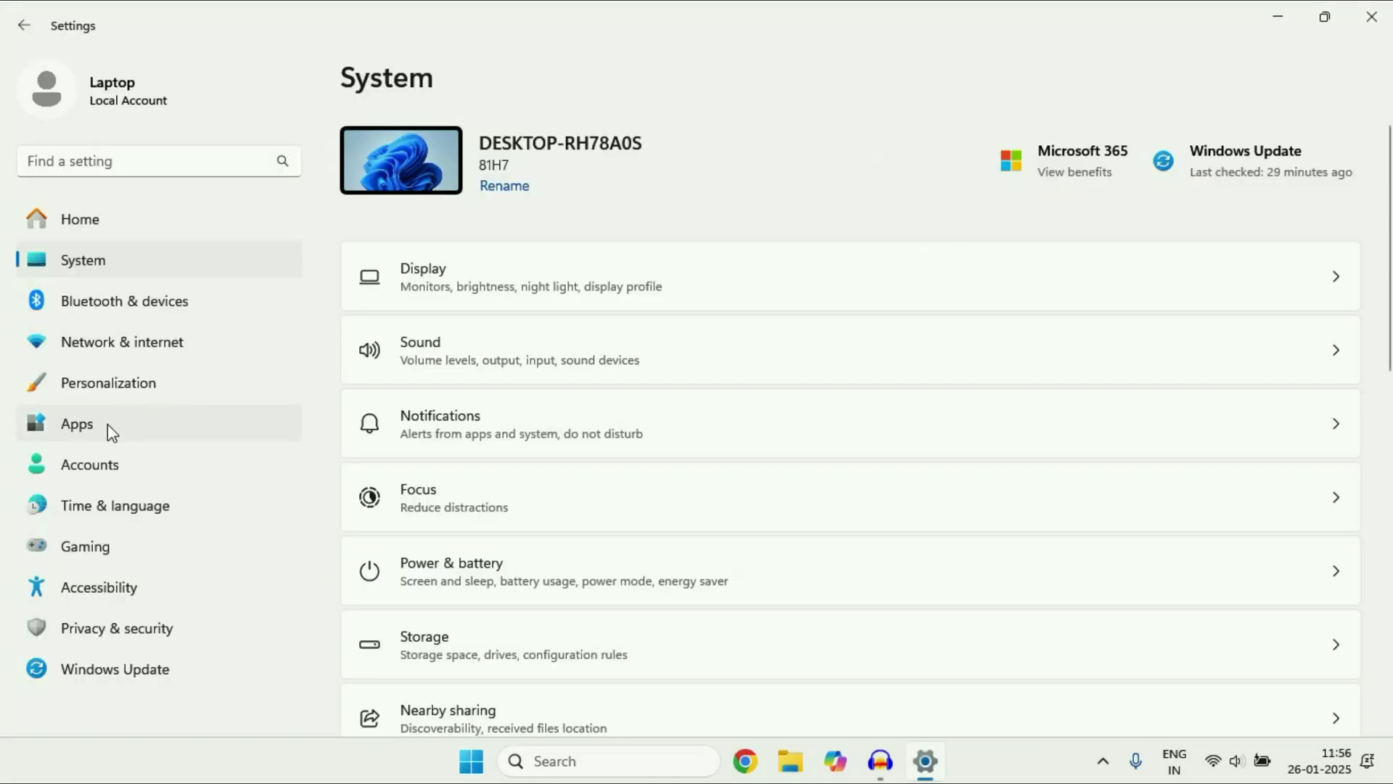
{"action": "left_click", "coordinate": [97, 426]}
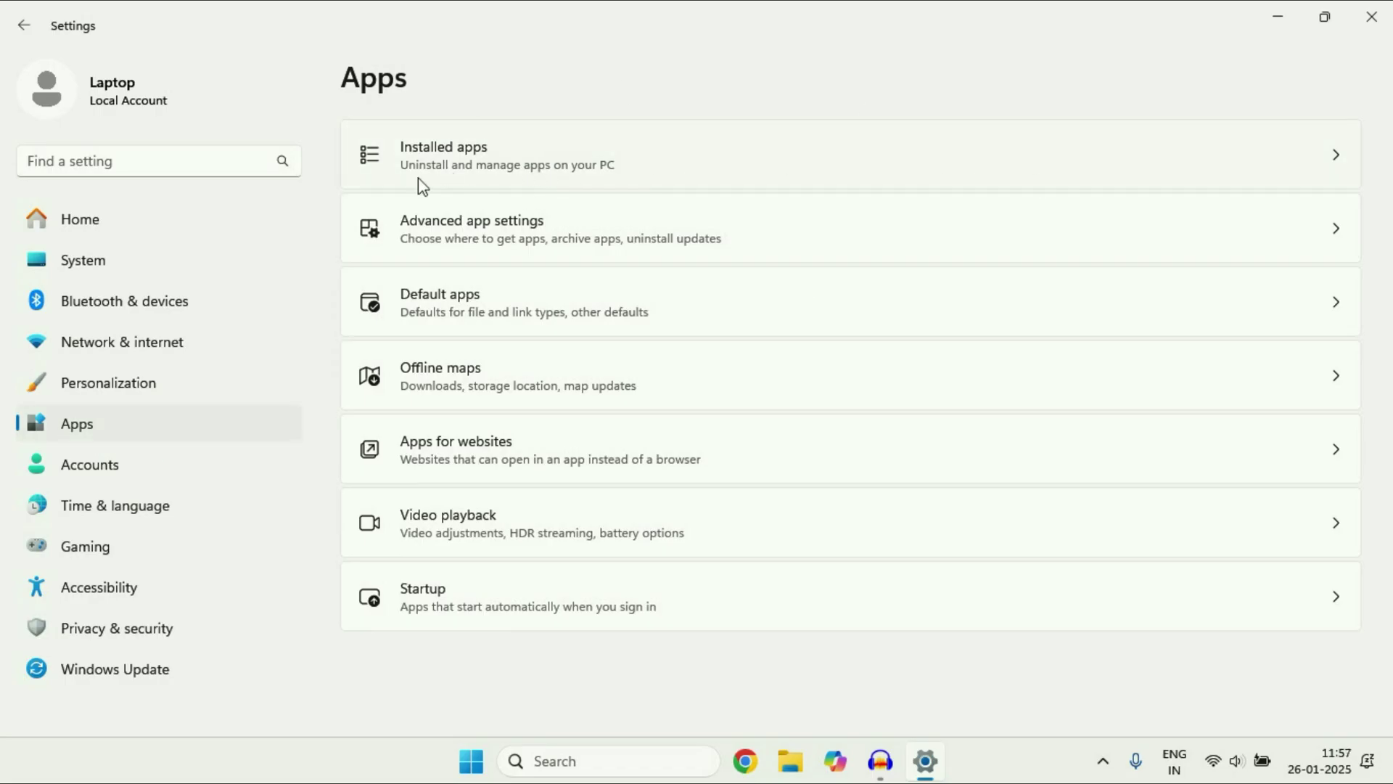
{"action": "left_click", "coordinate": [478, 158]}
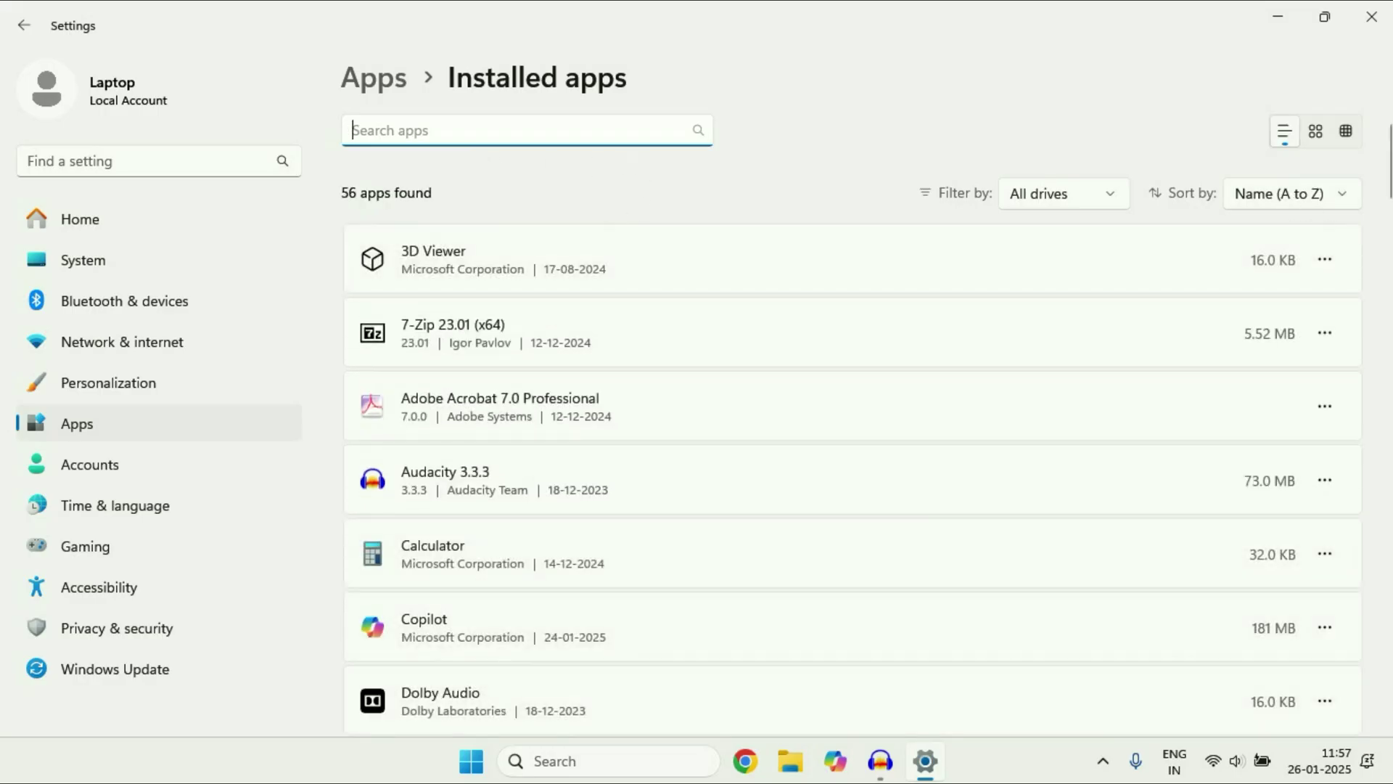
{"action": "left_click_drag", "start_coordinate": [1390, 172], "coordinate": [1389, 655]}
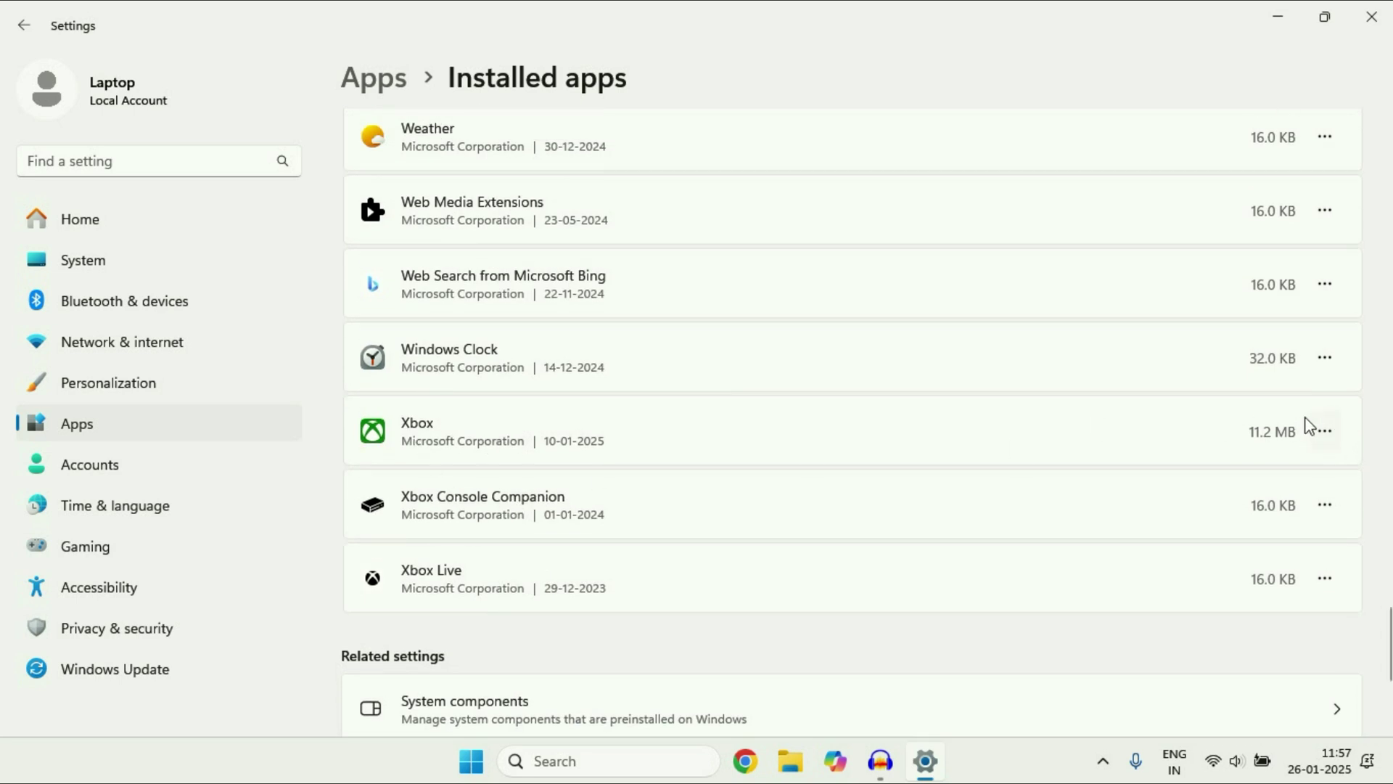
{"action": "left_click", "coordinate": [1325, 432]}
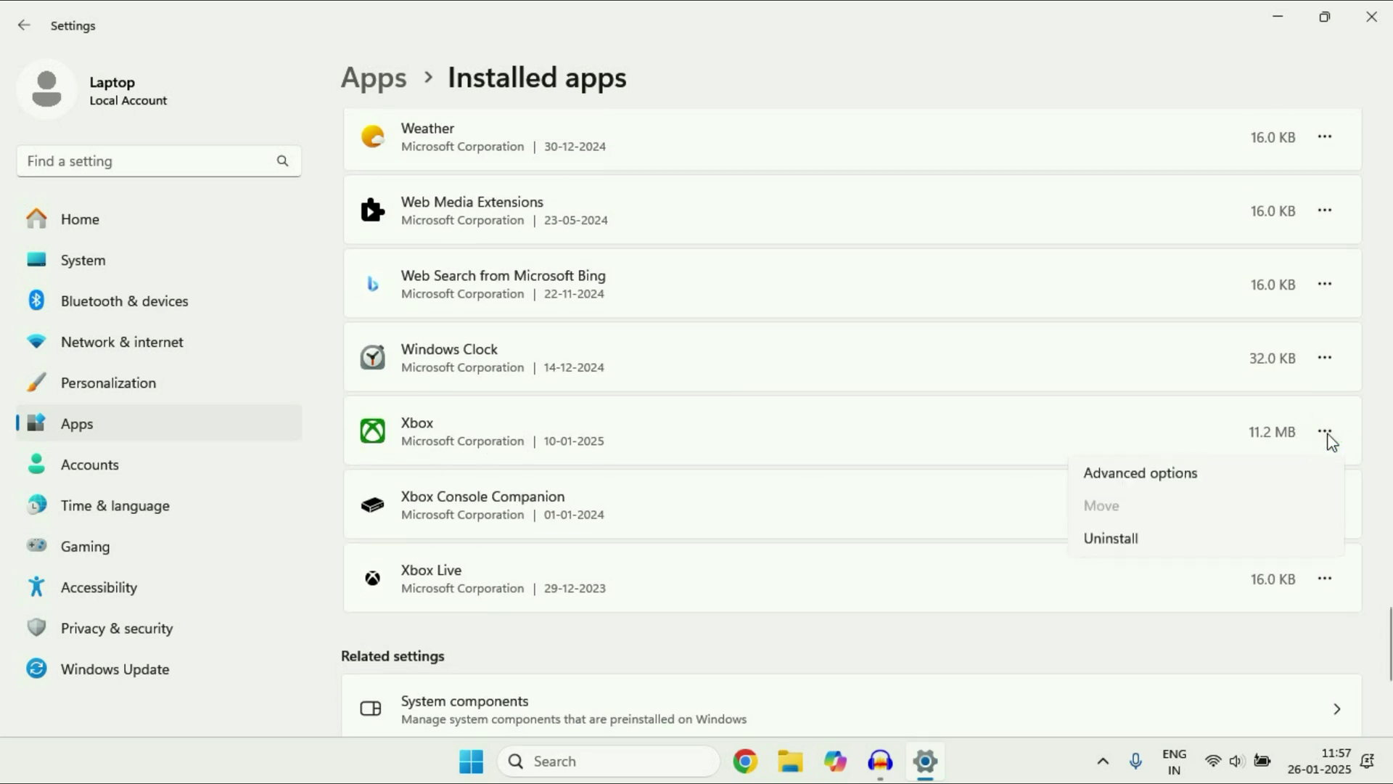
Open the Xbox app's Advanced options and repair the app
{"action": "left_click", "coordinate": [1170, 478]}
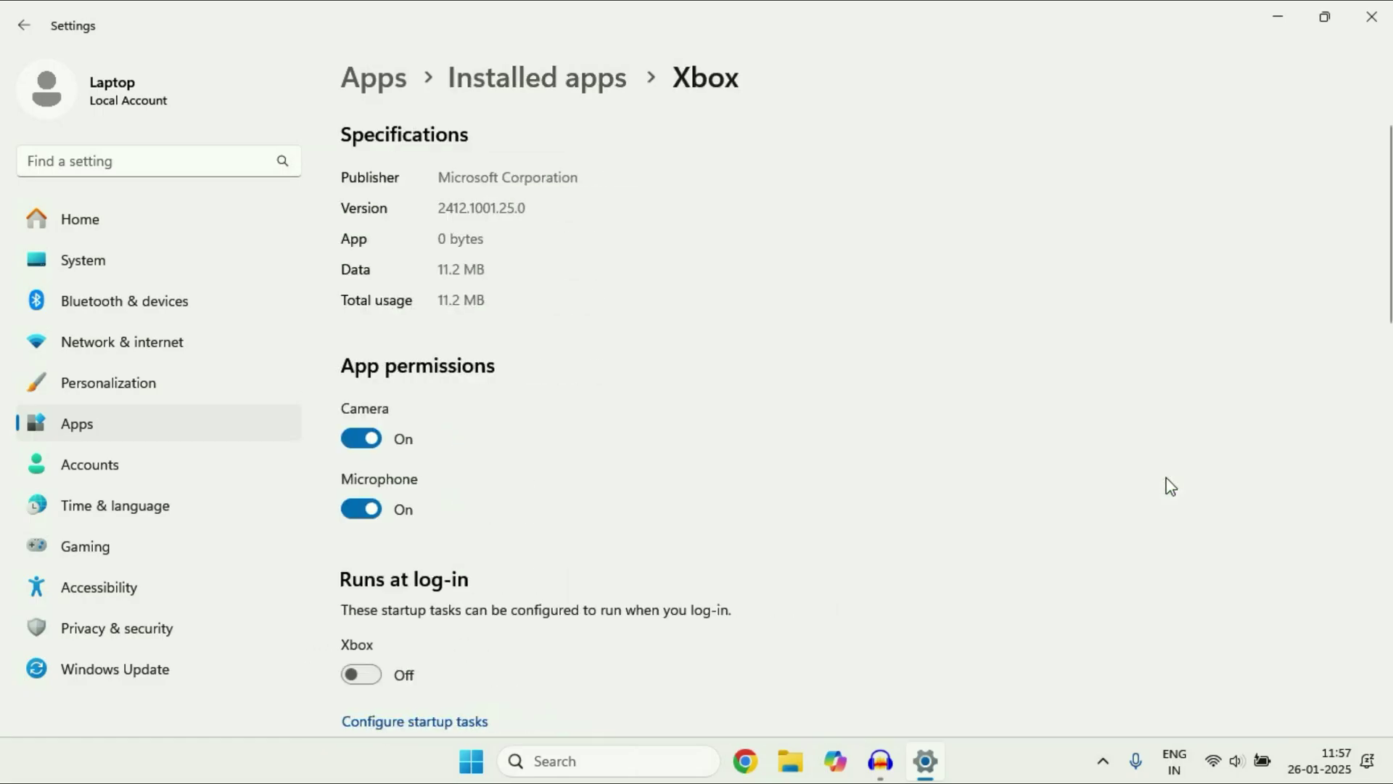
{"action": "left_click_drag", "start_coordinate": [1383, 243], "coordinate": [1381, 526]}
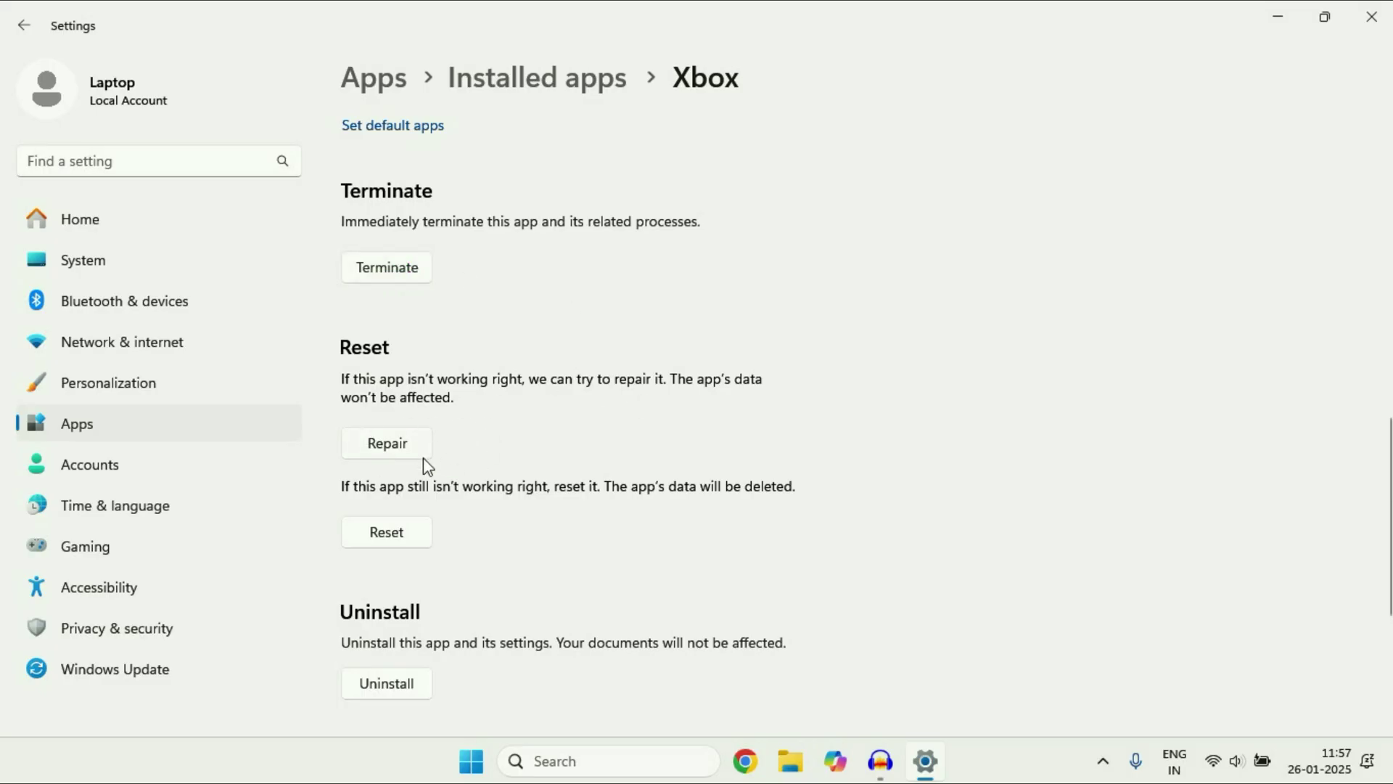
{"action": "left_click", "coordinate": [401, 446]}
Reset the Xbox app and its data, then minimize Settings
{"action": "left_click", "coordinate": [411, 540]}
{"action": "left_click", "coordinate": [470, 473]}
{"action": "scroll", "coordinate": [544, 553], "scroll_direction": "down", "scroll_amount": 4}
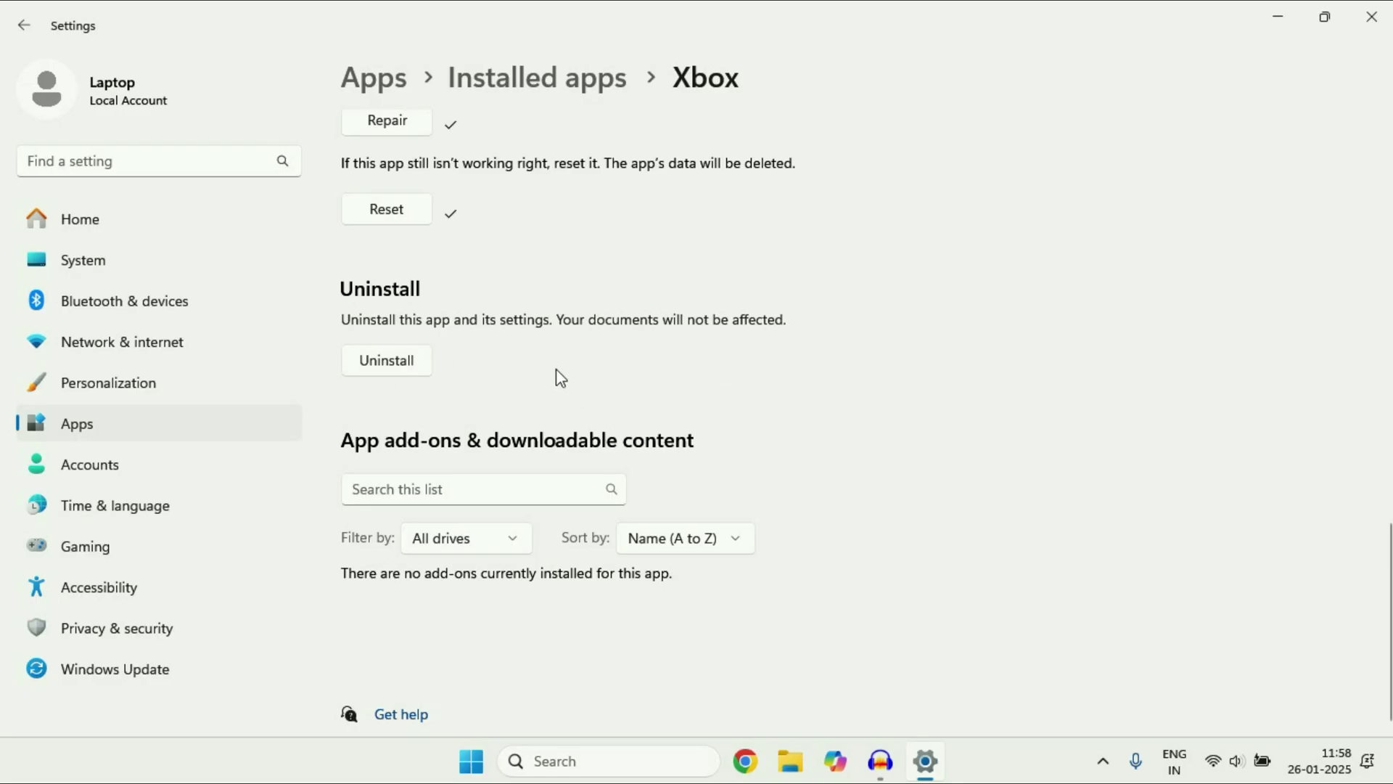
{"action": "left_click", "coordinate": [1274, 19]}
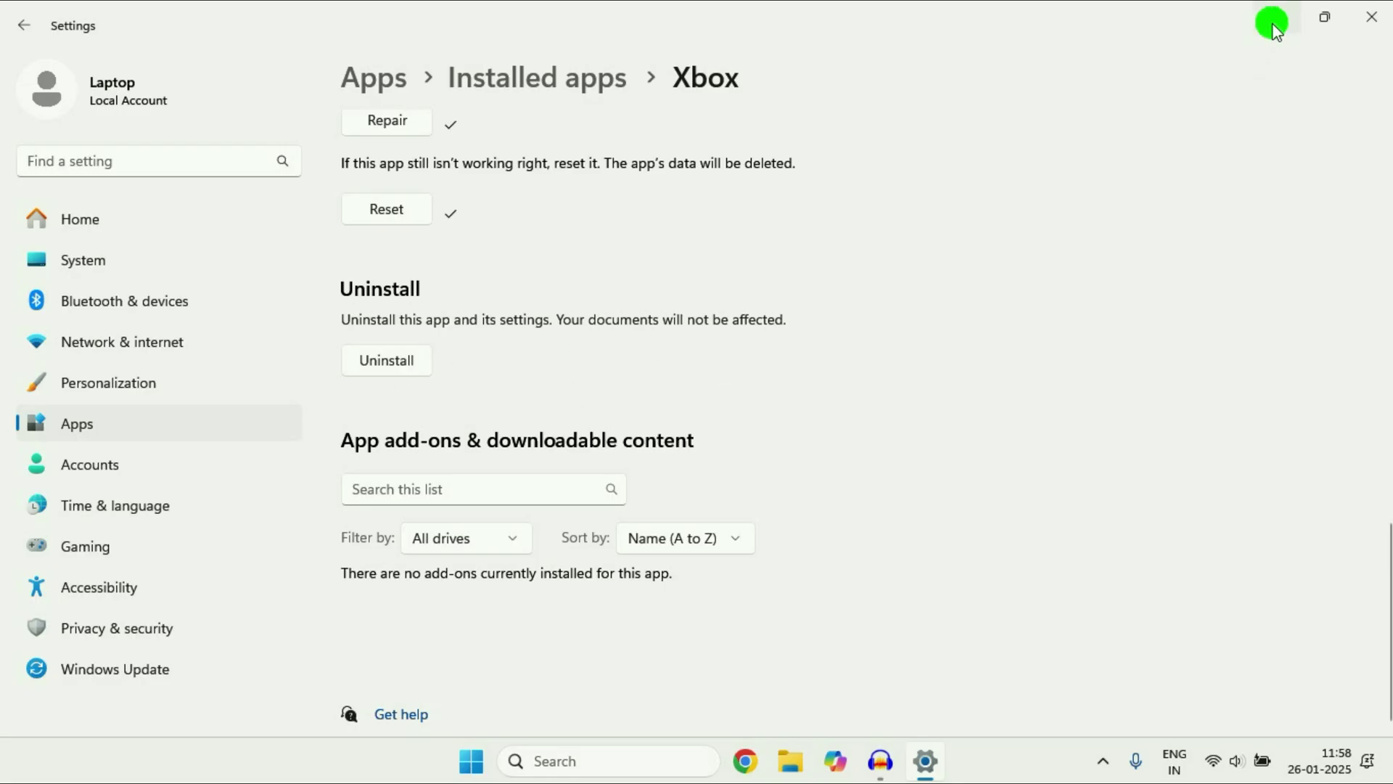